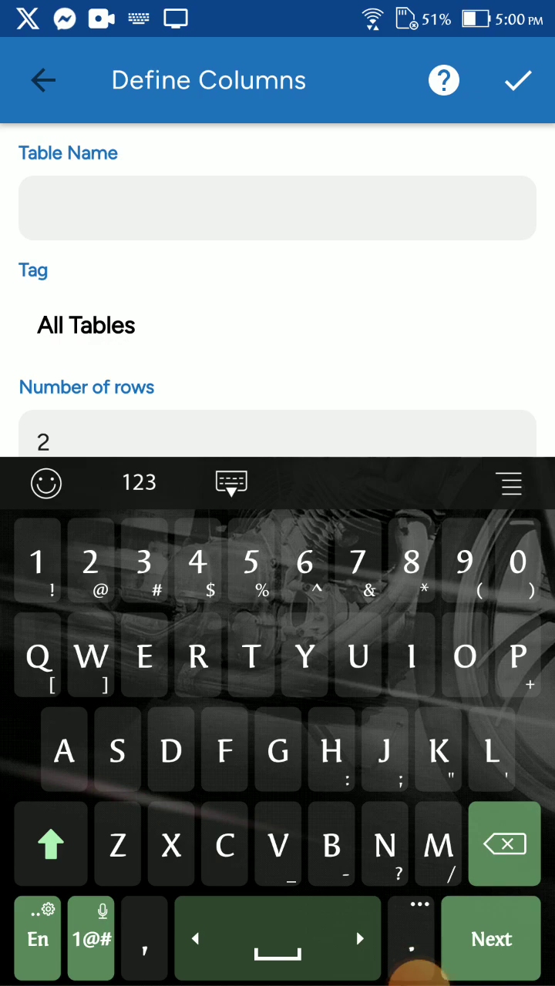
type("Ranki")
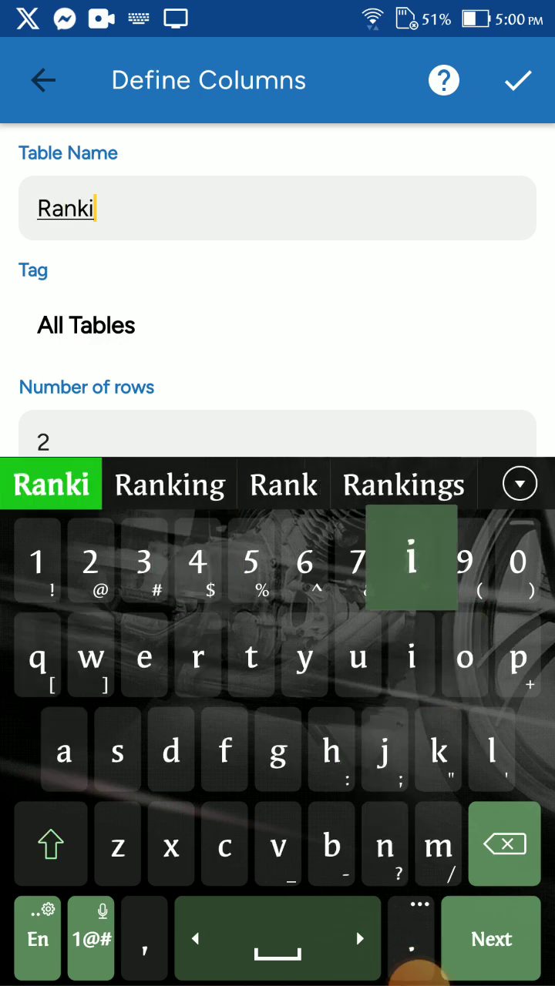
type("ng Co")
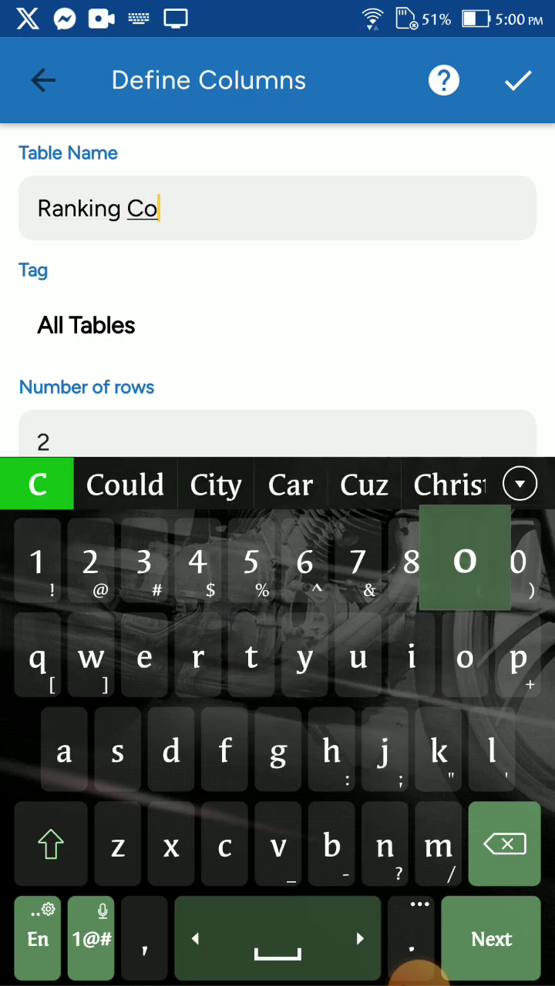
type("mpu tree")
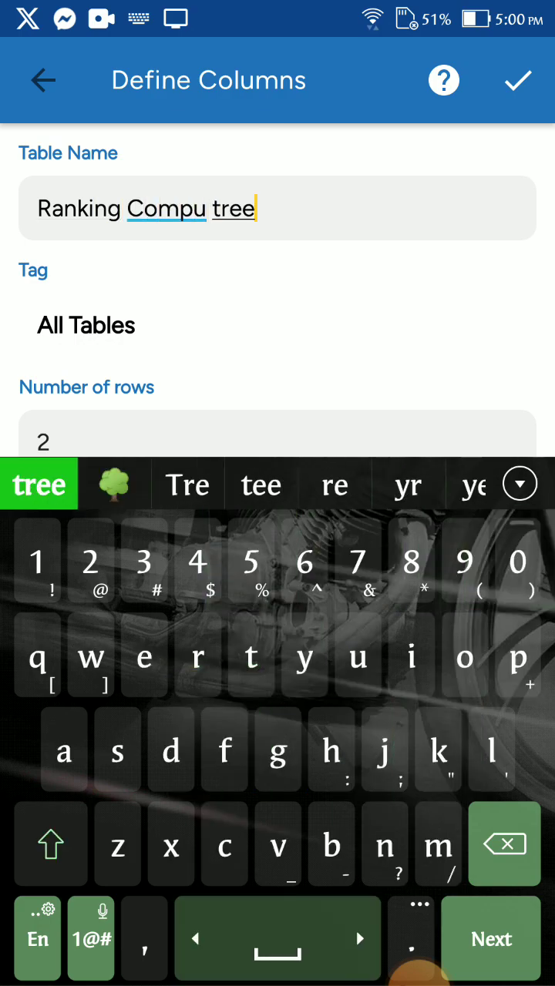
- Name the table 'Ranking Computer Apps', set 3 rows and four columns
key("BackSpace")
key("BackSpace")
key("BackSpace")
key("BackSpace")
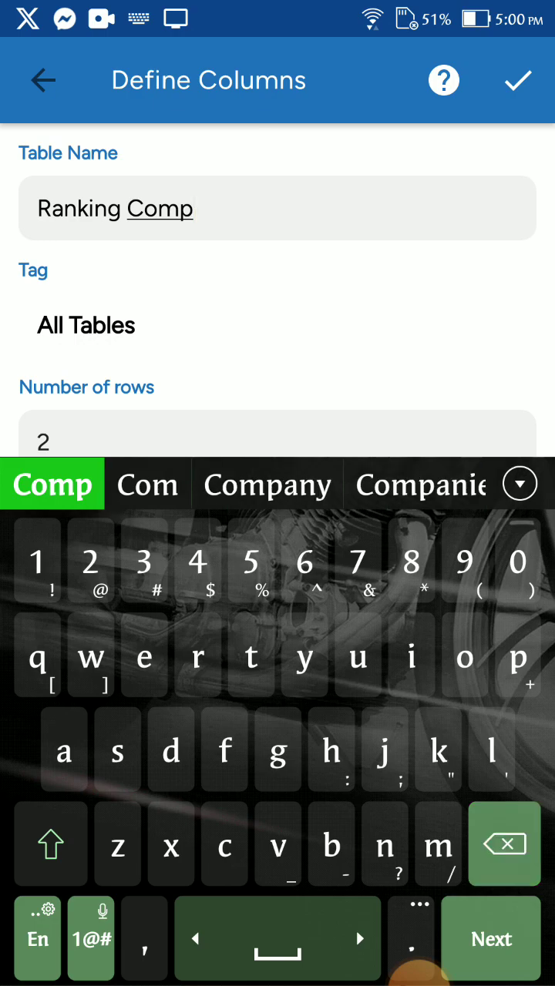
type("uter")
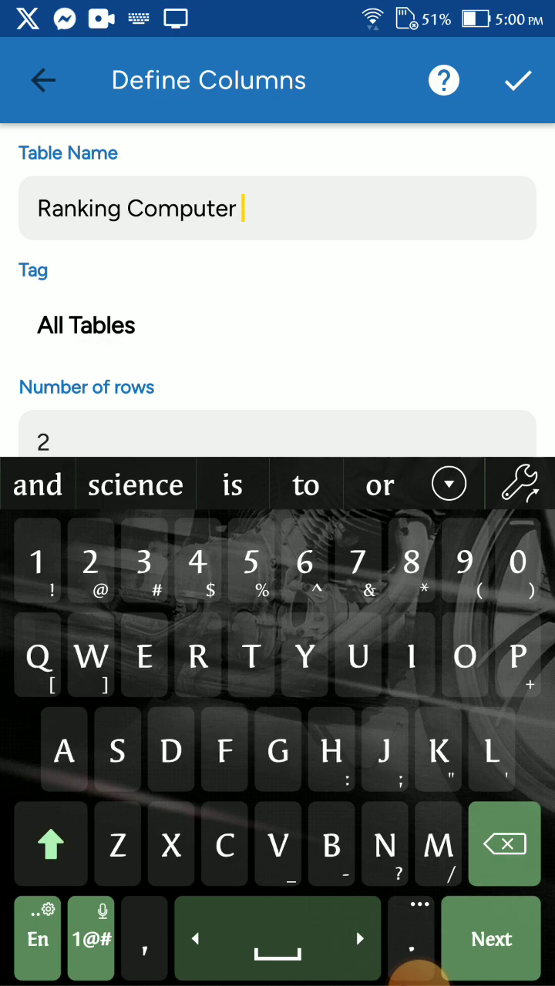
type("Apps")
key("Escape")
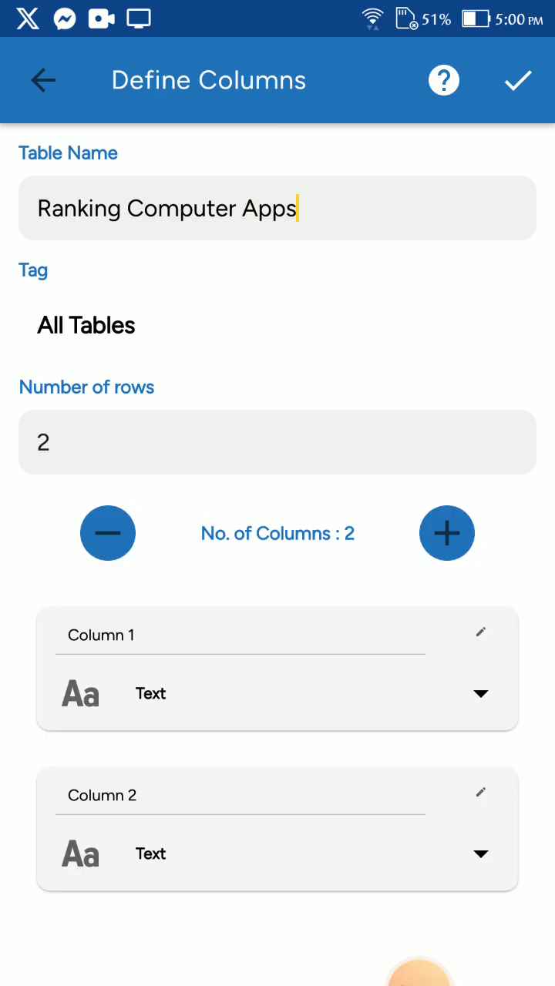
left_click(447, 533)
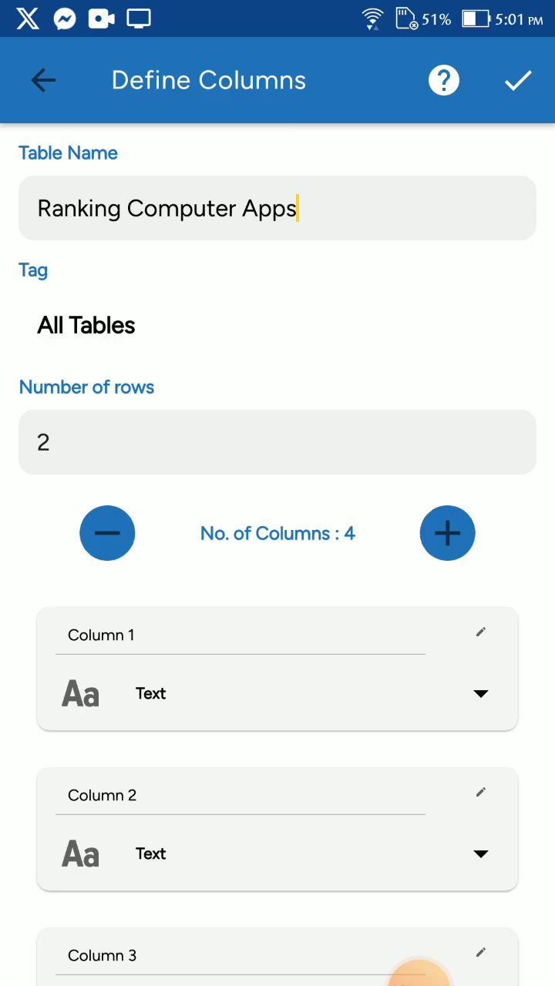
left_click(107, 533)
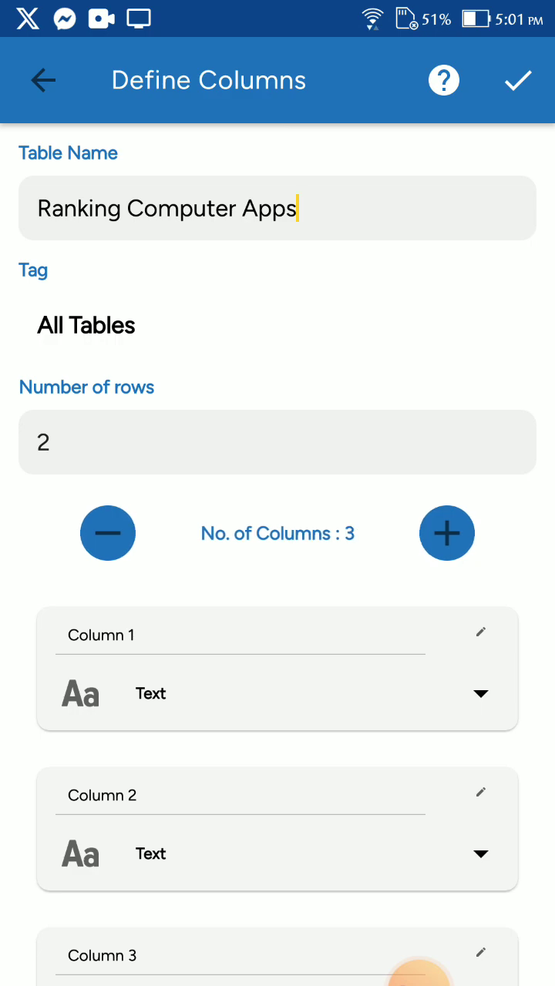
left_click(43, 442)
type("3")
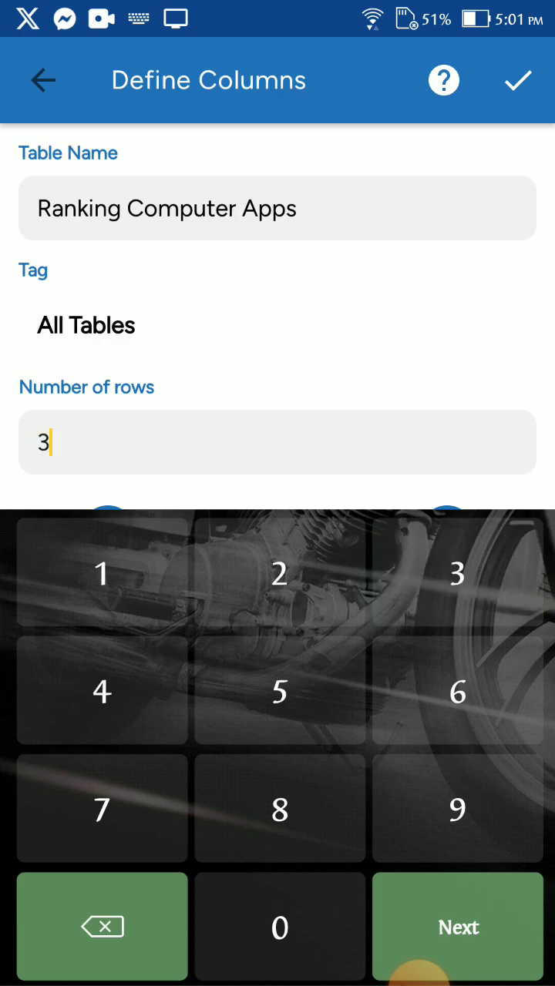
left_click(419, 967)
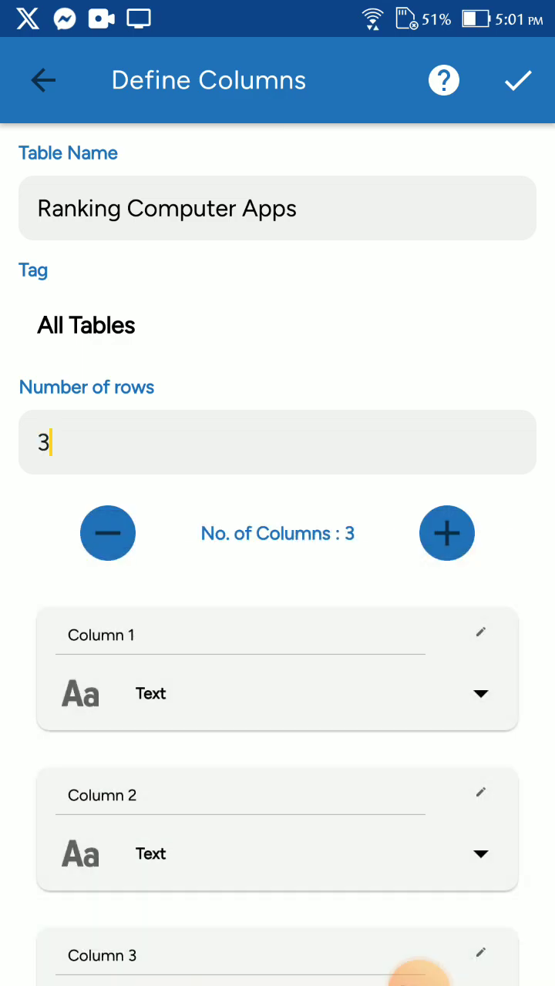
left_click(447, 533)
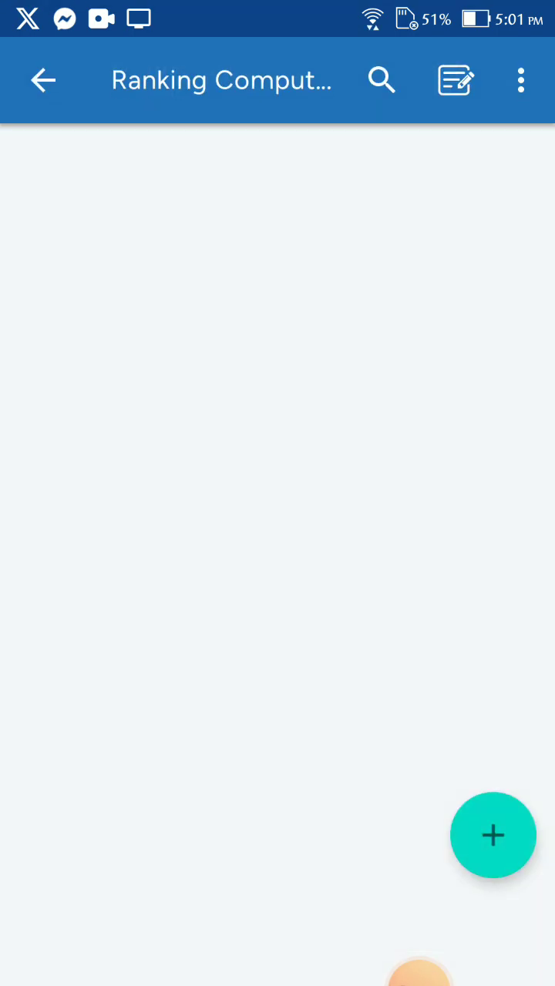
scroll(278, 285, "up", 1)
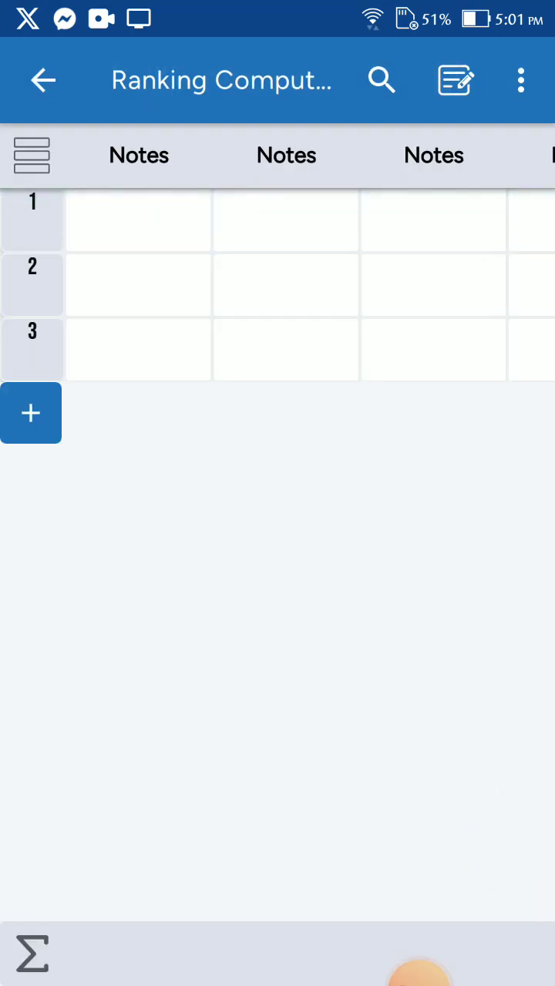
scroll(277, 285, "right", 2)
scroll(278, 285, "left", 2)
- Go back to the table list and reopen Ranking Computer Apps in grid view
left_click(43, 80)
left_click(100, 385)
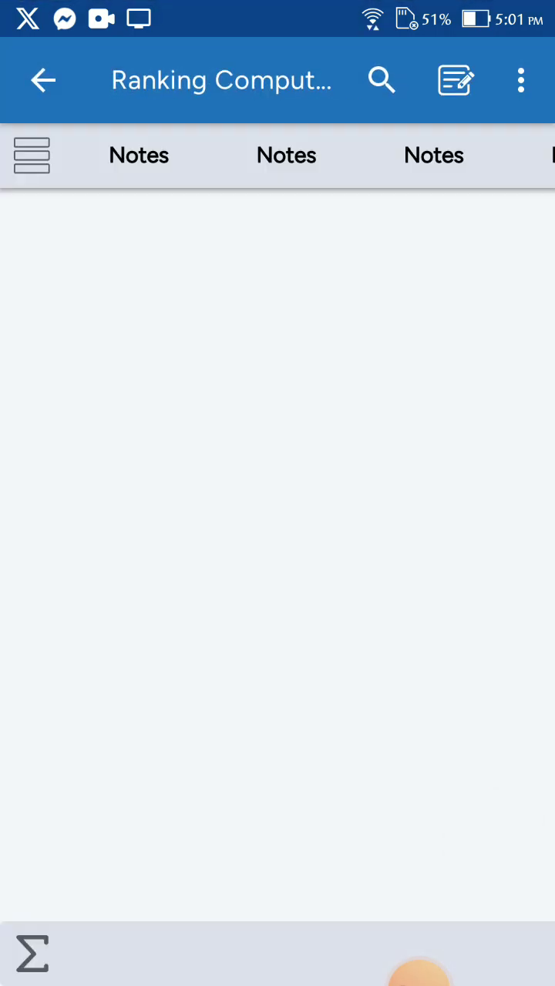
left_click(31, 154)
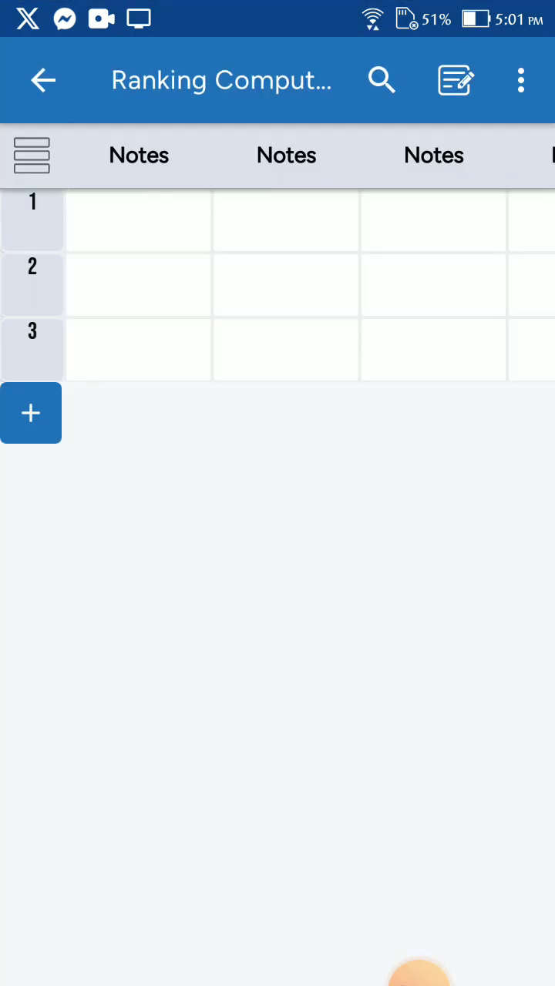
- Start a new record, abandon it without saving, and show the table options menu
left_click(31, 413)
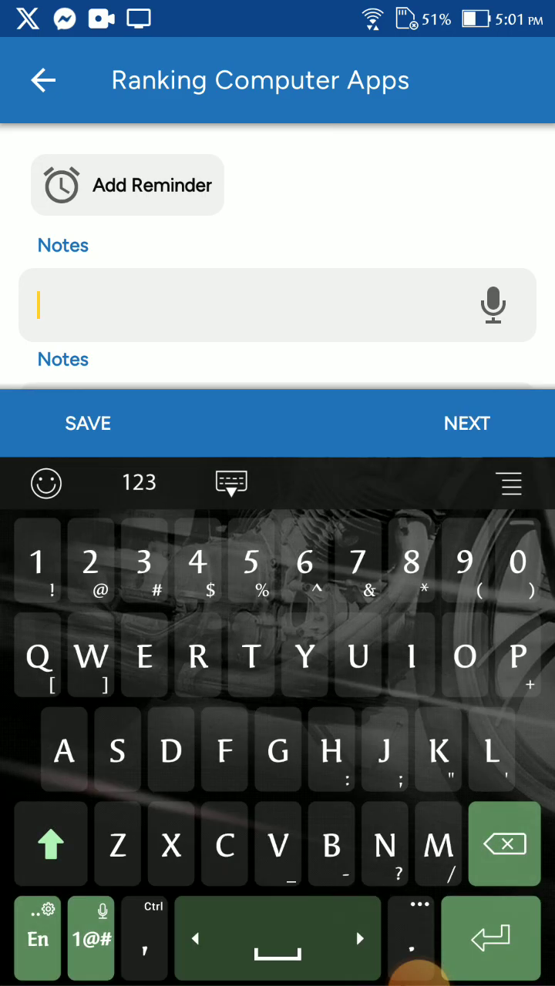
key("Escape")
left_click(43, 80)
left_click(519, 80)
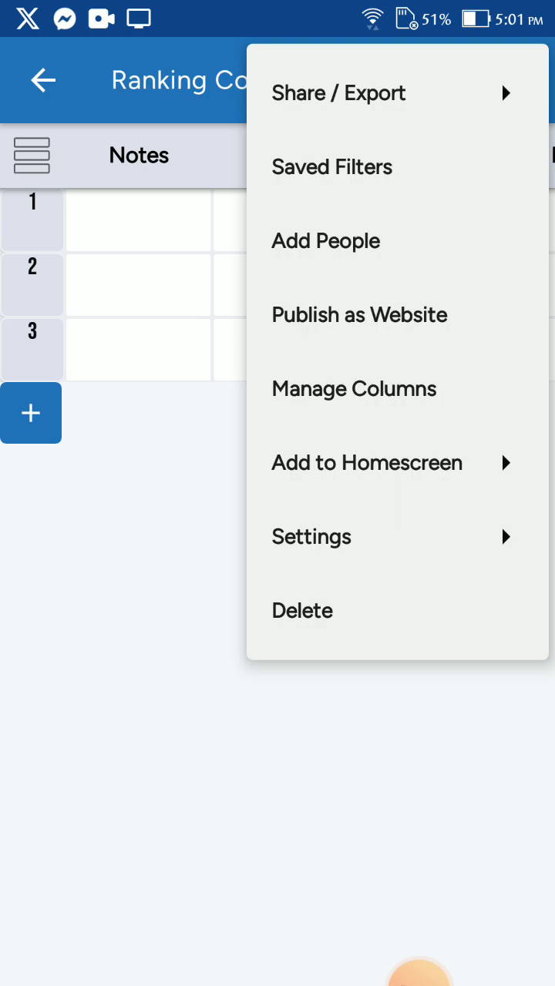
- Delete the Ranking Computer Apps table and start defining a new table from scratch
left_click(302, 610)
left_click(447, 583)
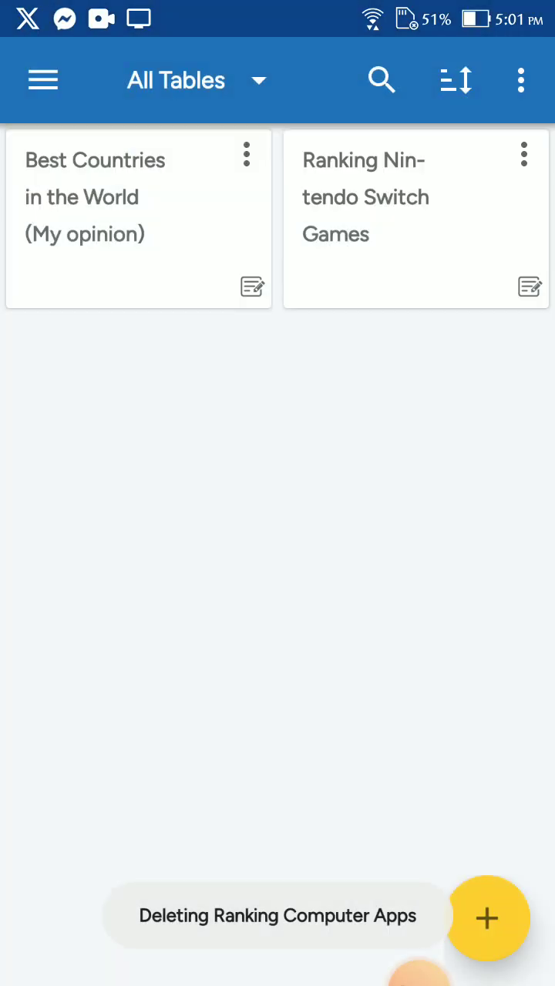
left_click(487, 919)
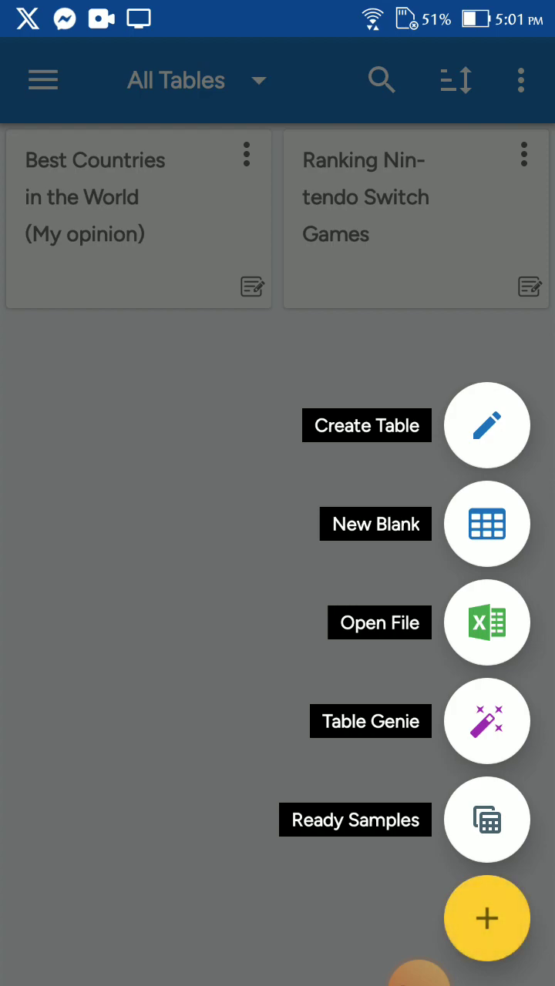
left_click(487, 919)
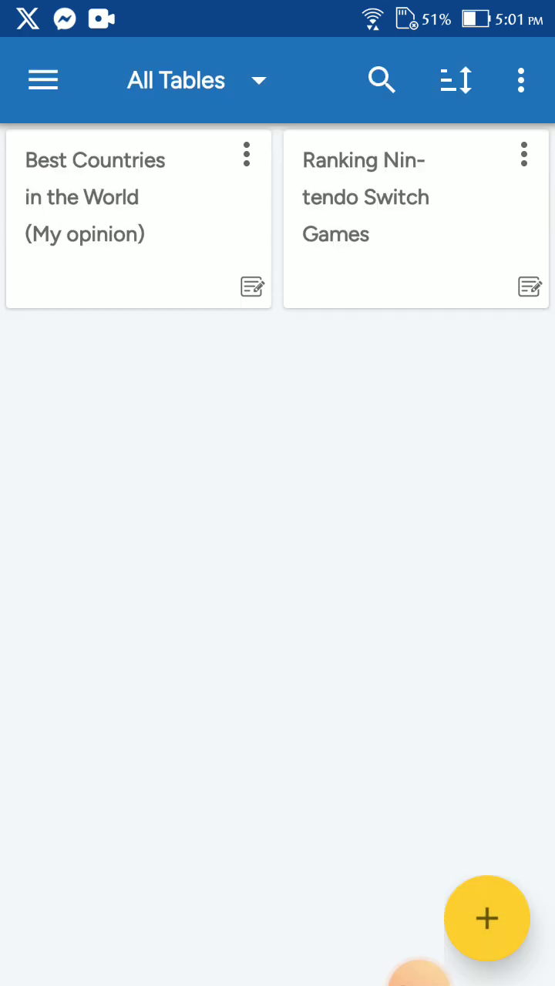
left_click(487, 919)
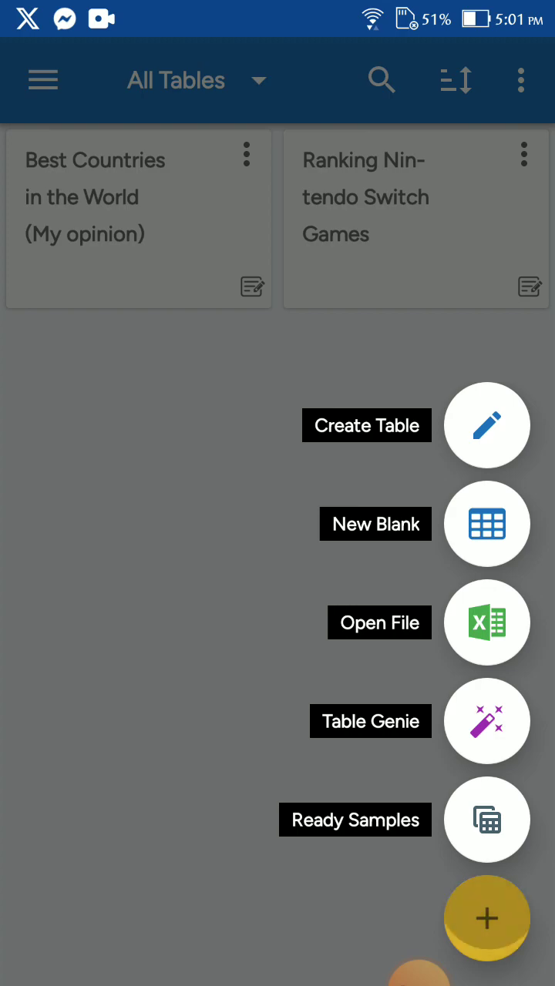
left_click(485, 425)
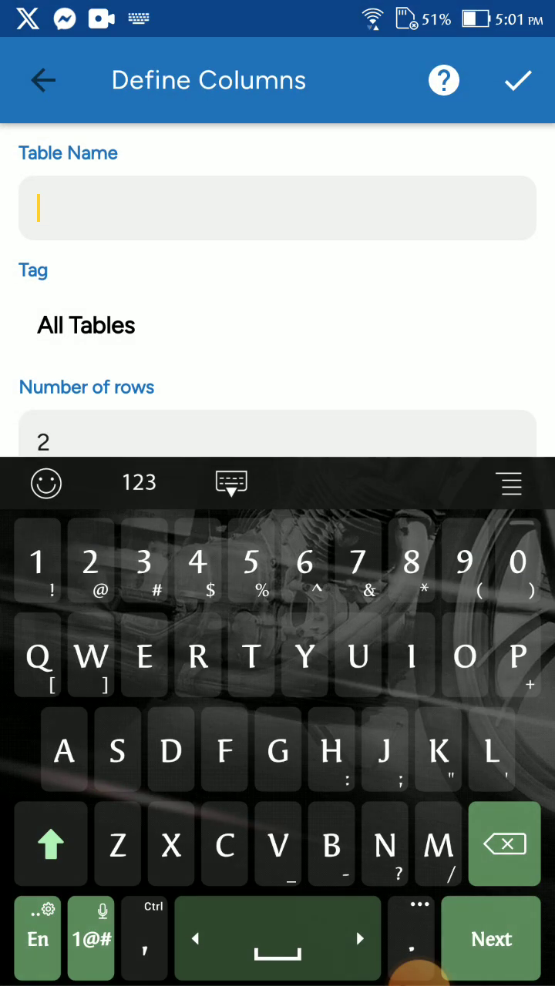
type("Exce")
- Name the new table RCA, give it 3 rows, and create it
key("BackSpace")
key("BackSpace")
key("BackSpace")
key("BackSpace")
type("R")
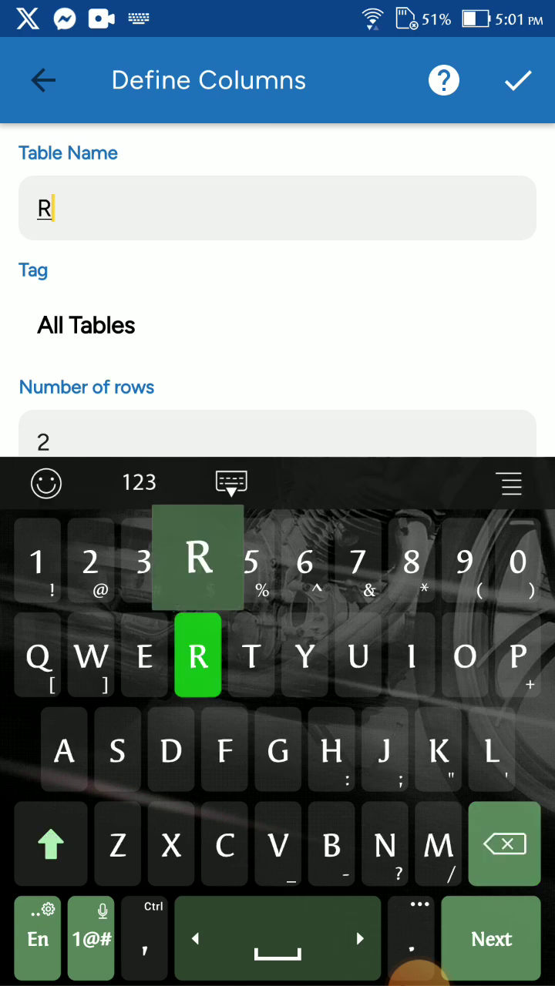
type("CA")
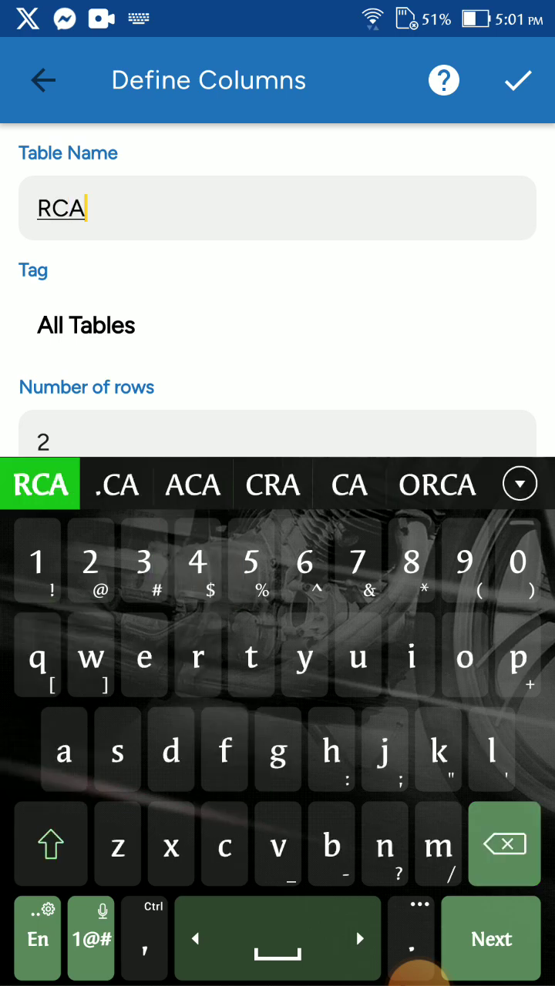
scroll(277, 293, "down", 2)
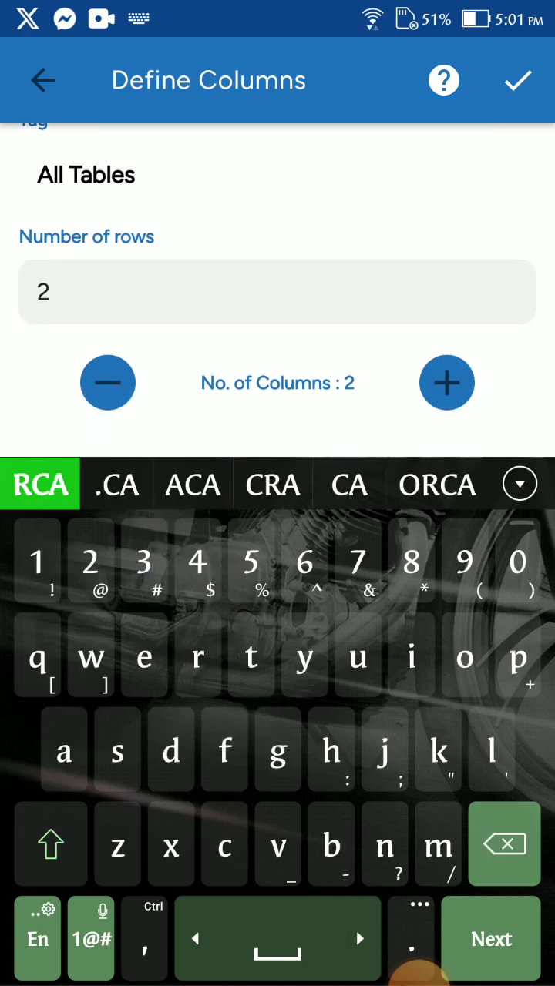
key("Return")
type("3")
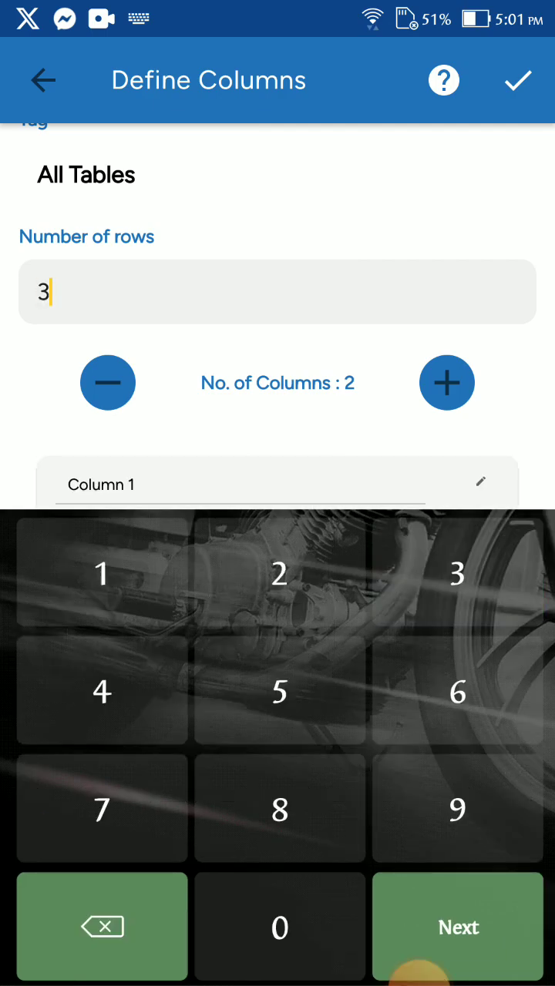
key("Return")
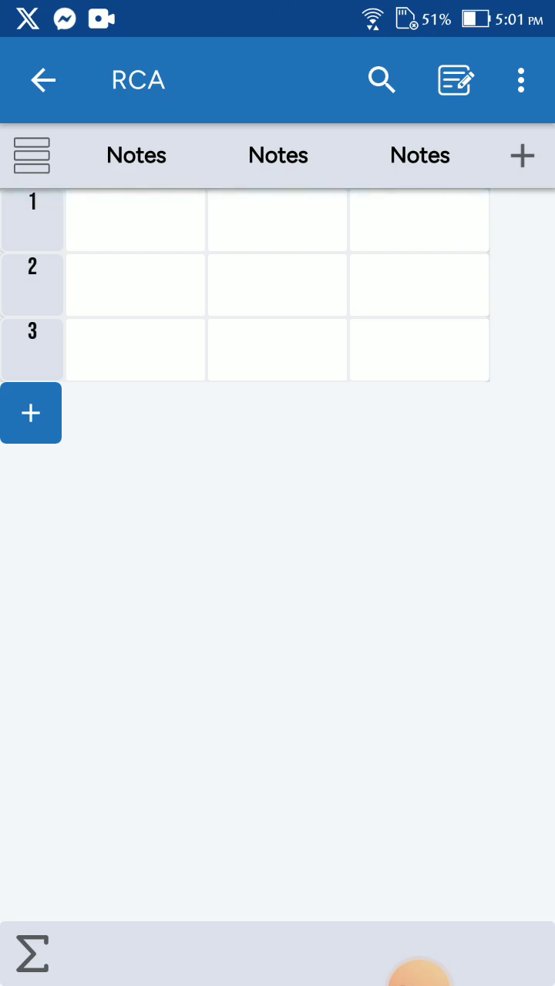
type("Go")
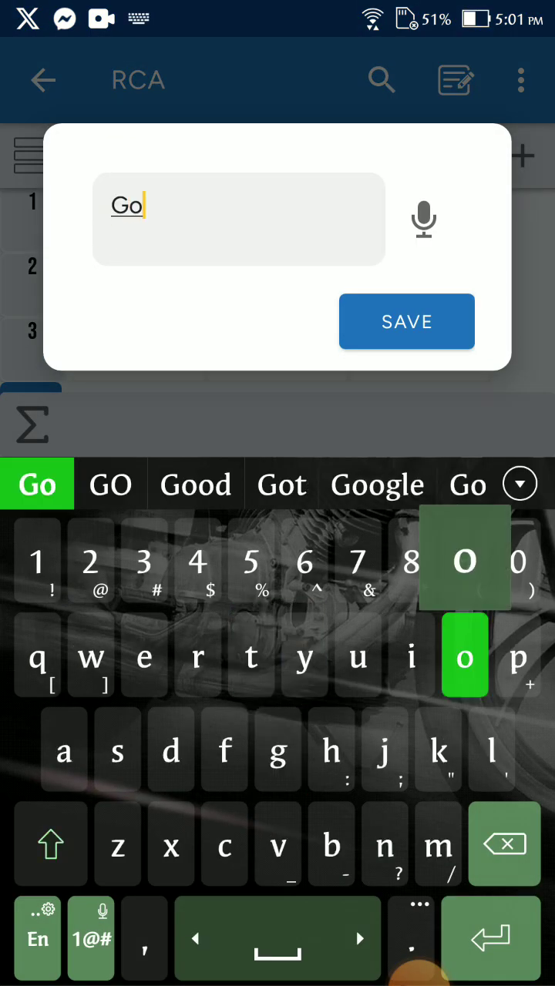
type("ogle")
- Enter Google, Excel and Word into the first column's rows 1–3
key("Return")
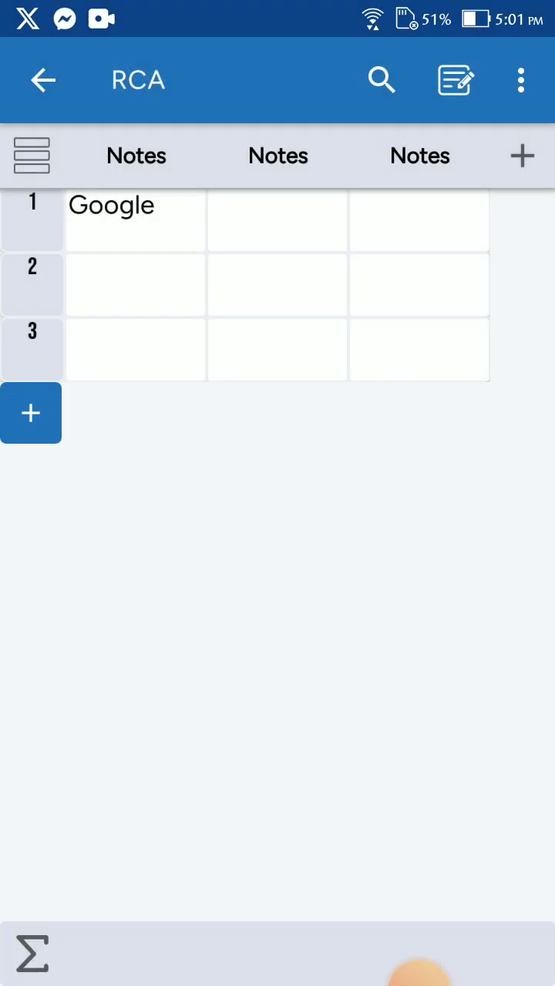
left_click(135, 283)
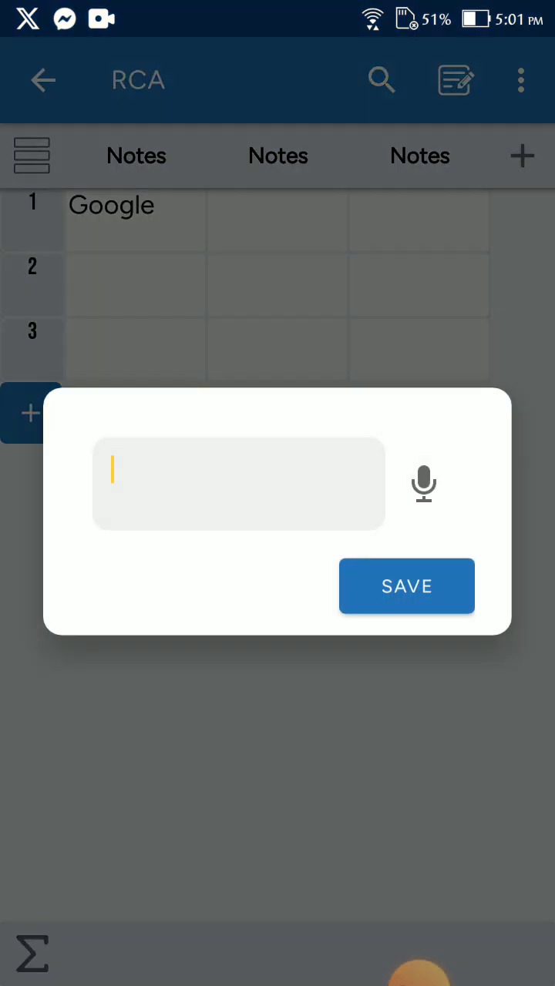
type("Exce")
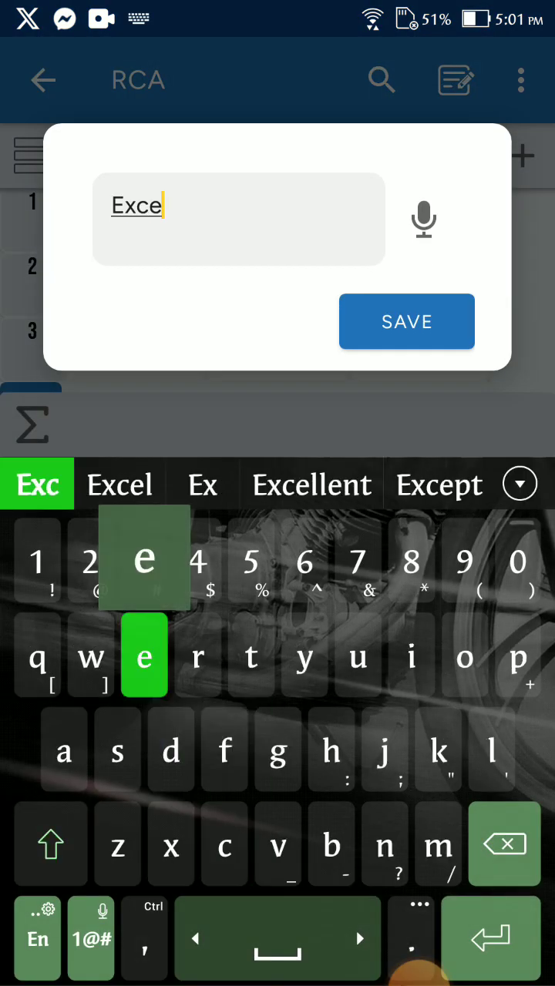
type("l")
key("Return")
left_click(136, 349)
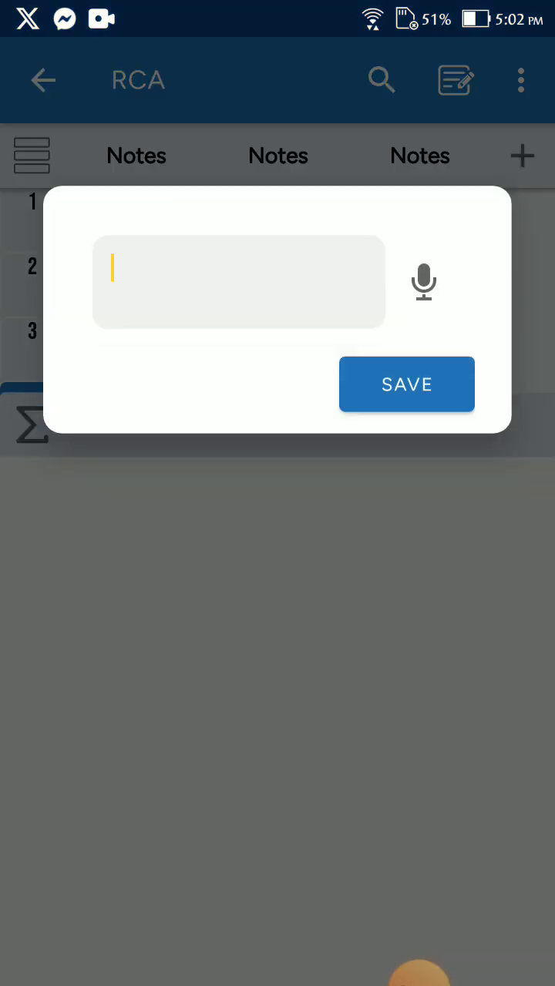
type("Worl")
left_click(331, 484)
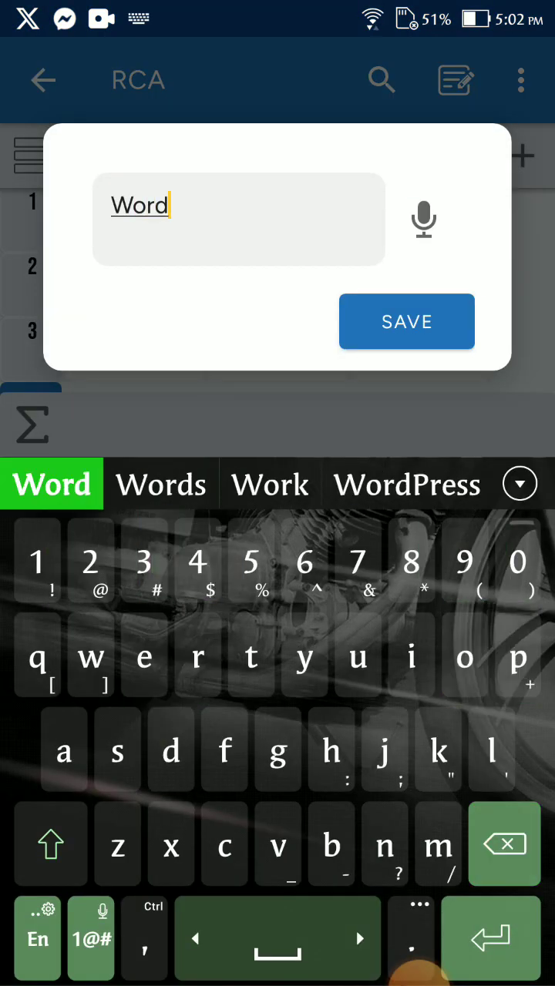
key("Return")
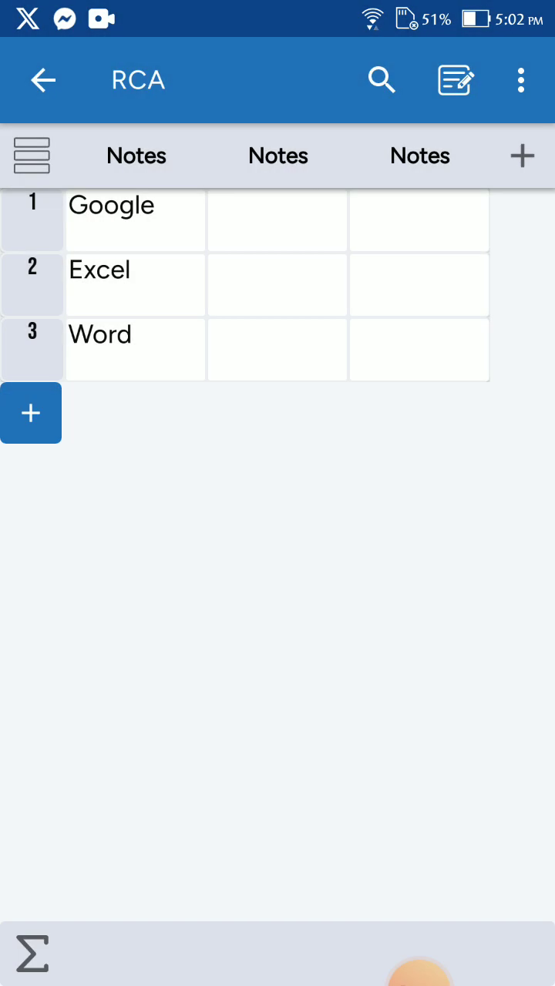
- Enter Publisher in row 3's second cell
left_click(277, 219)
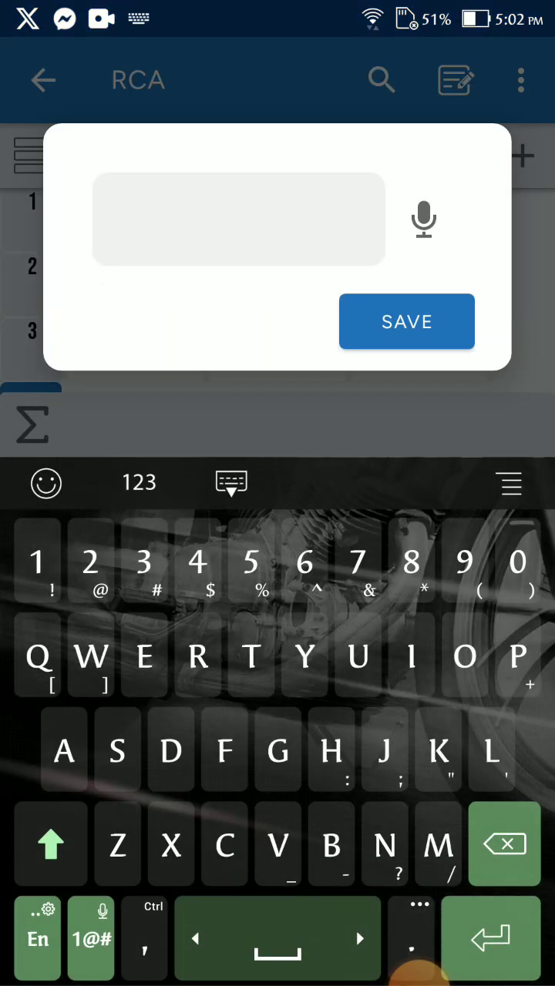
type("Pushl")
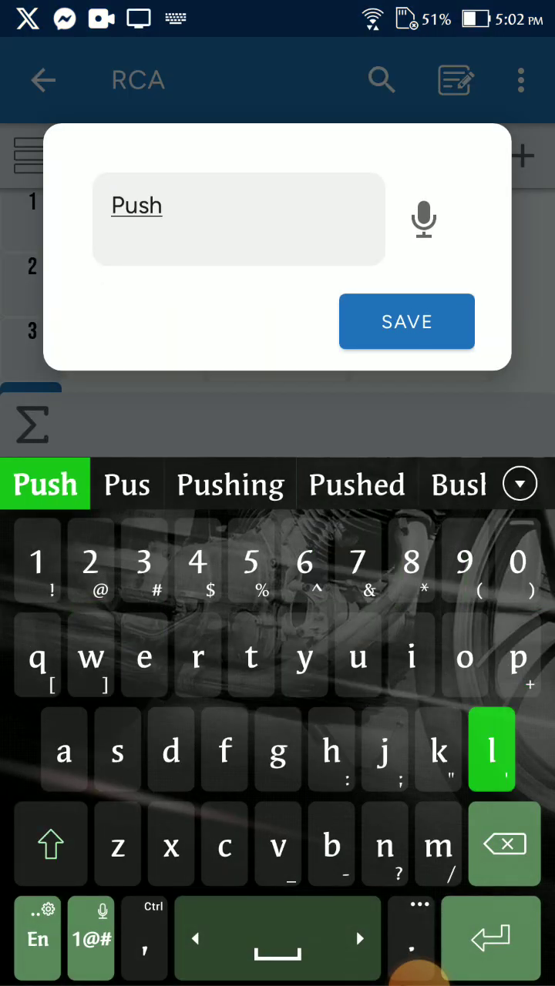
key("BackSpace")
key("BackSpace")
key("BackSpace")
type("blisher")
left_click(406, 321)
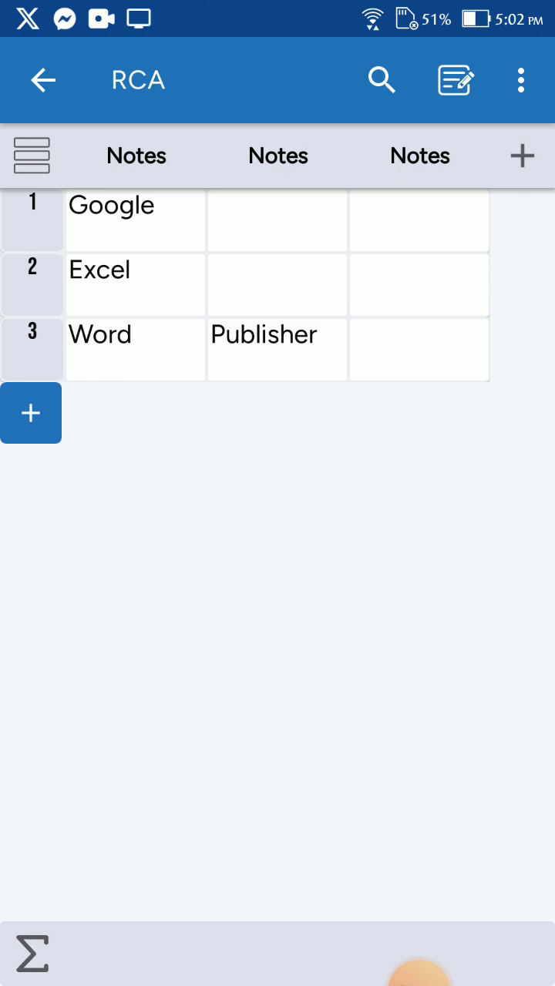
- Enter Microsoft Edge in row 3's third cell
left_click(419, 349)
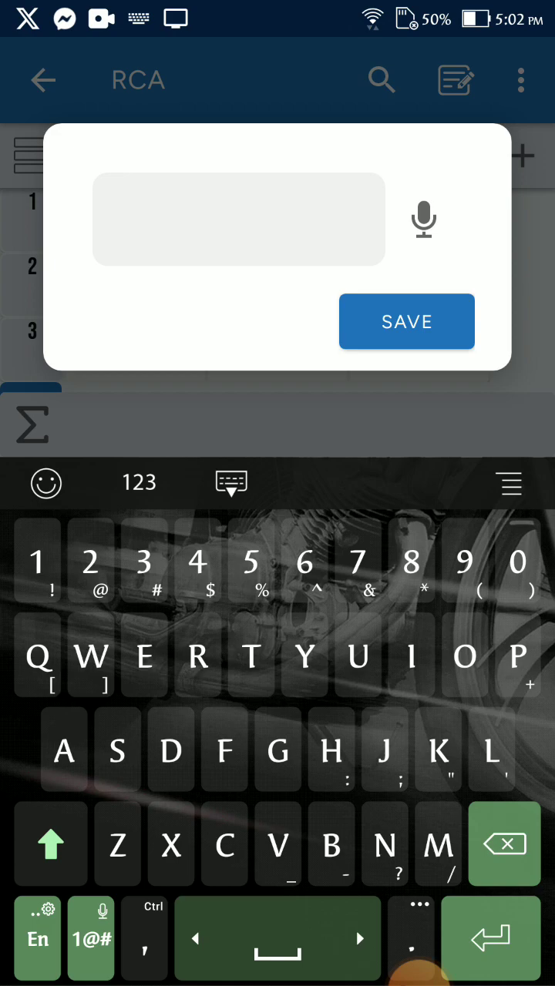
type("Mi")
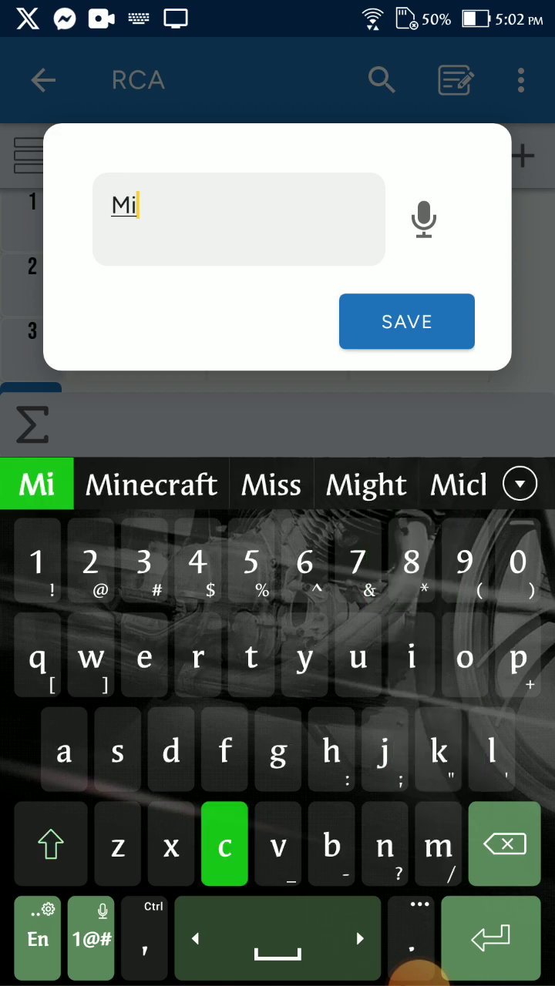
type("cro")
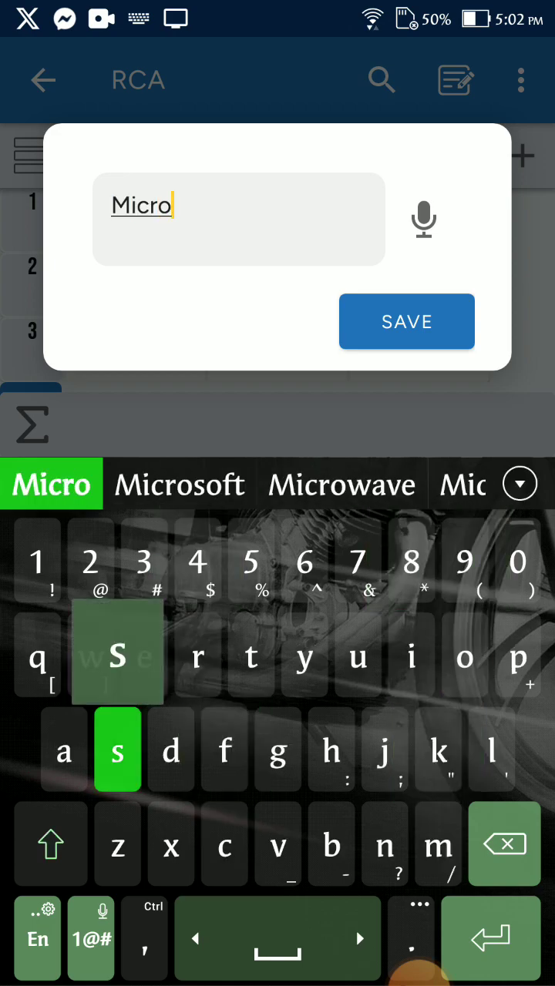
type("soft Ed")
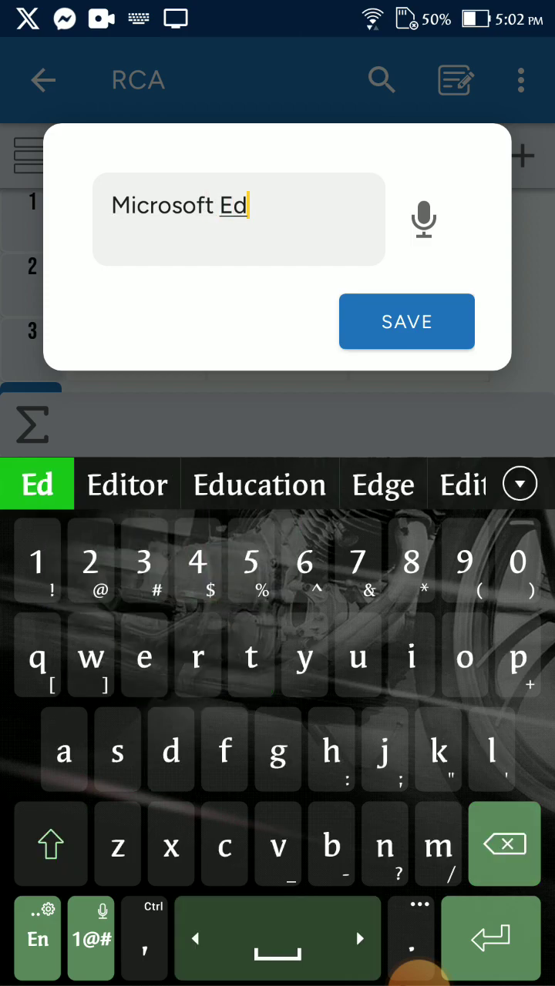
type("ge")
left_click(406, 321)
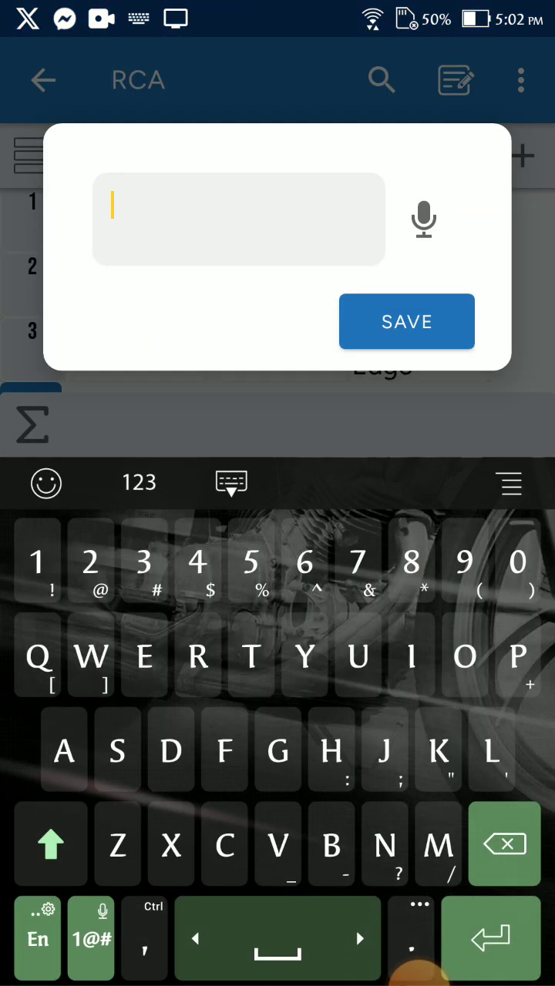
type("Roblox")
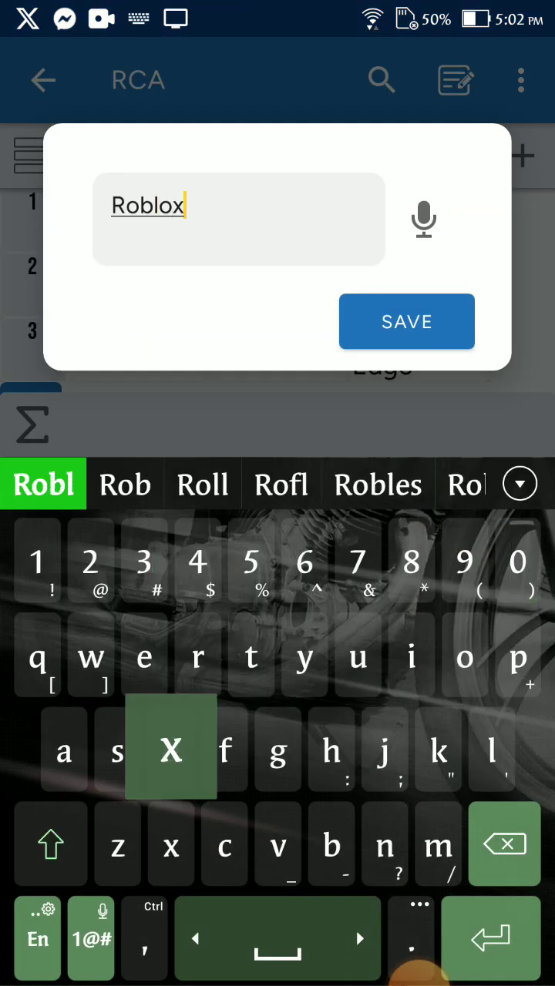
- Fill row 2's second and third cells with Roblox and Minecraft Classic
key("Return")
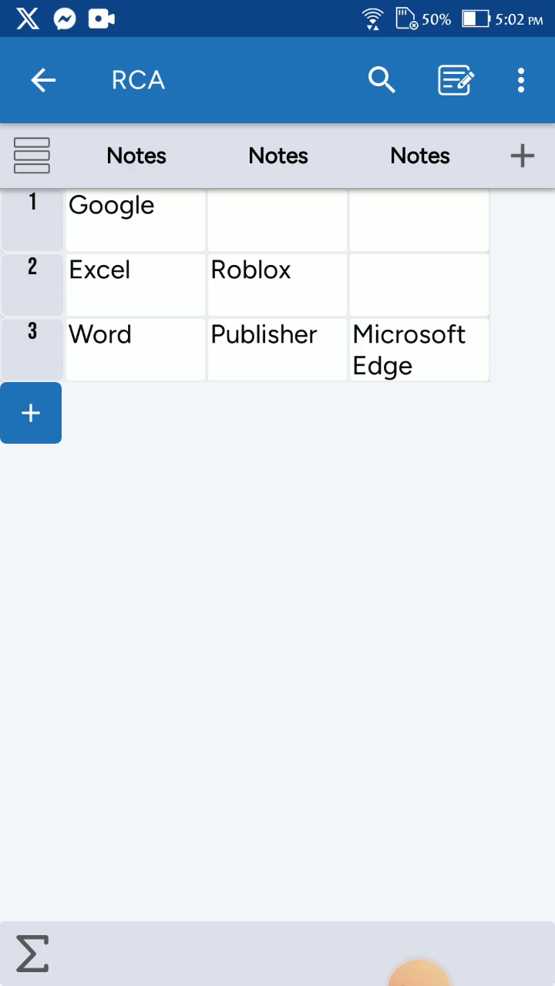
left_click(418, 284)
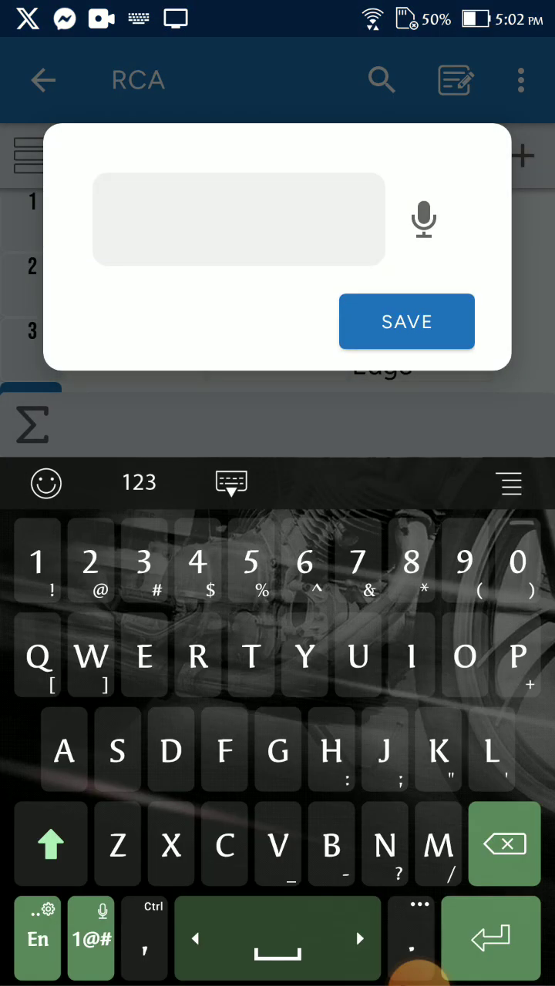
type("MC")
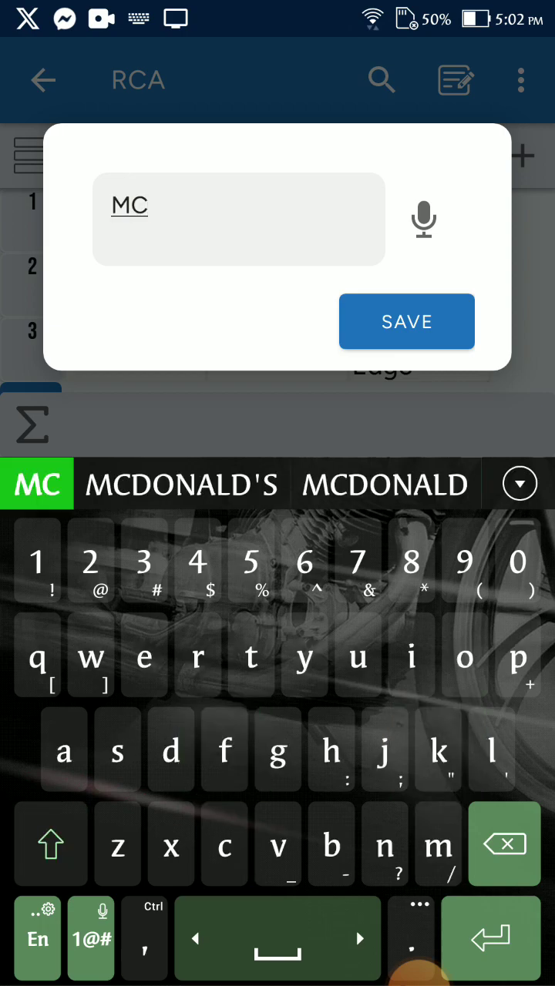
key("BackSpace")
type("inec")
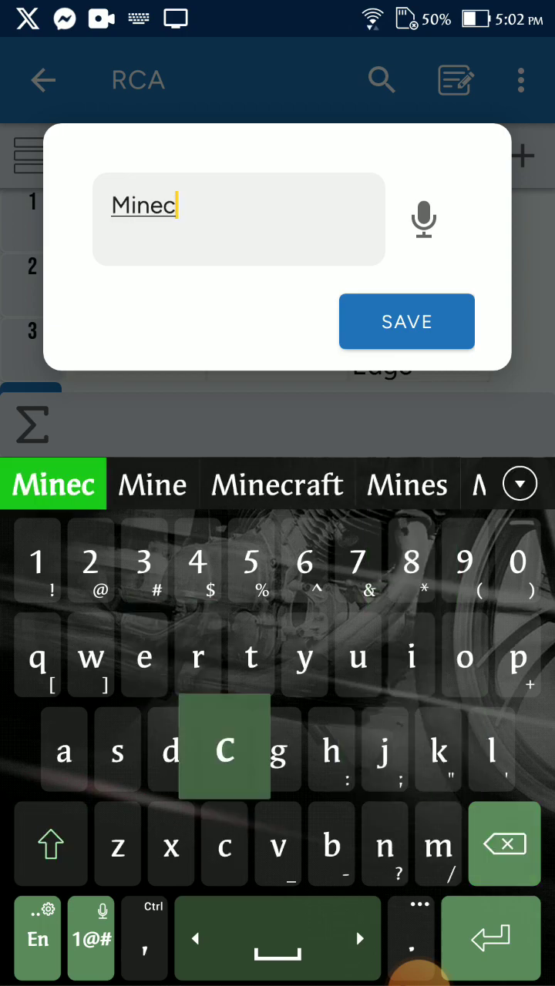
type("raft ")
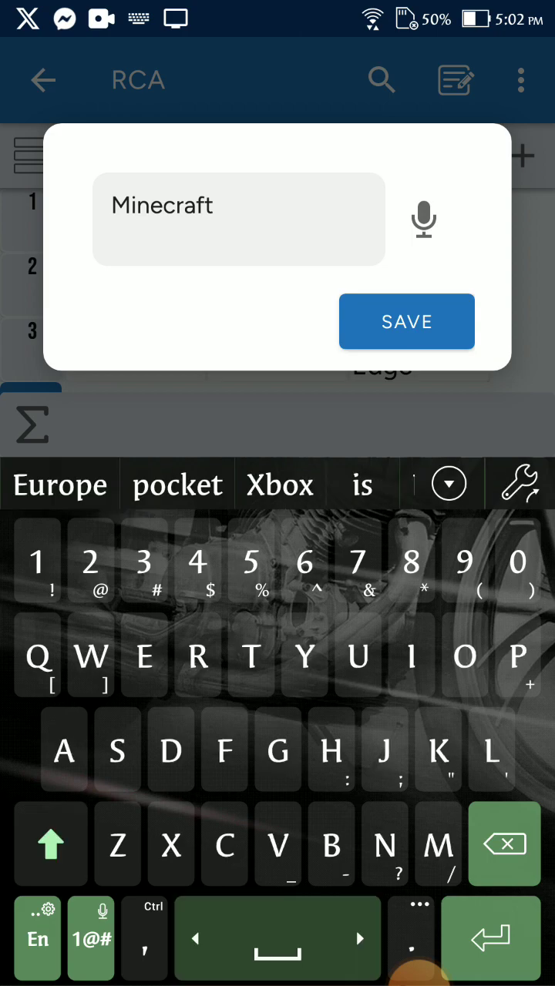
type("Classic")
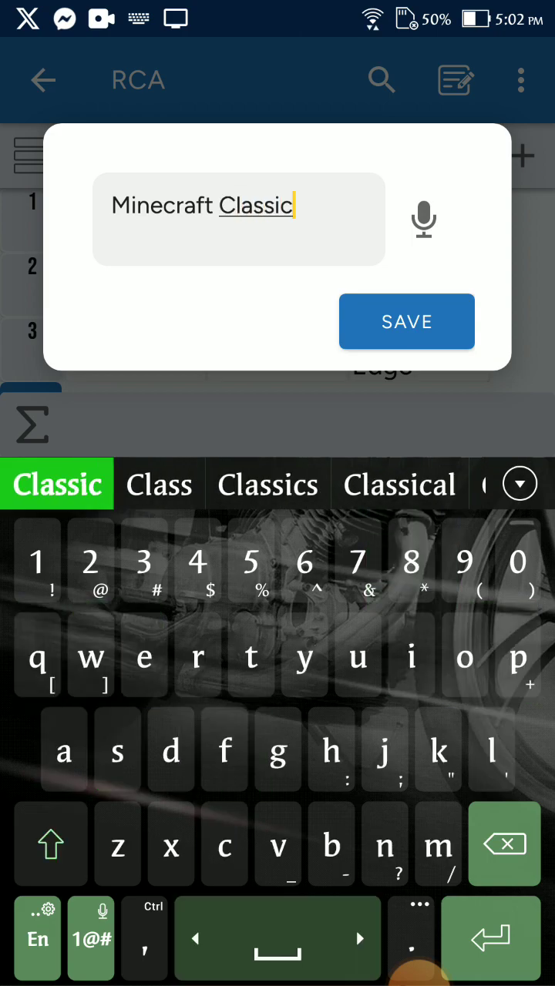
left_click(406, 321)
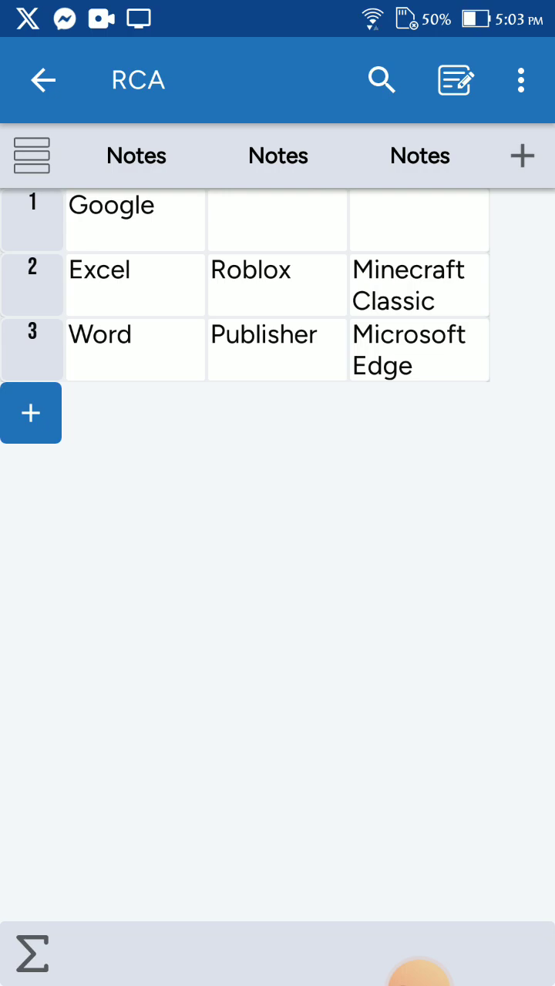
type("Ou")
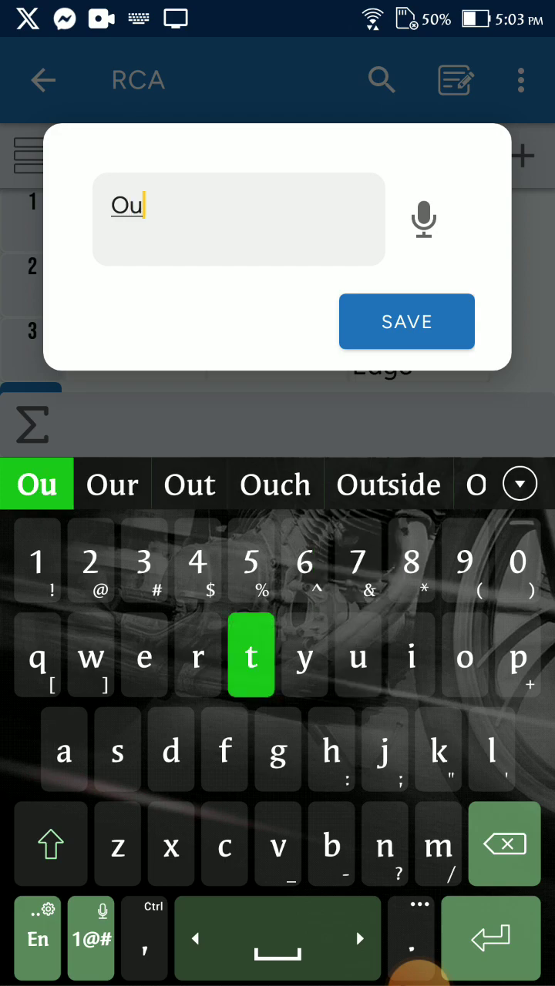
type("tlpo")
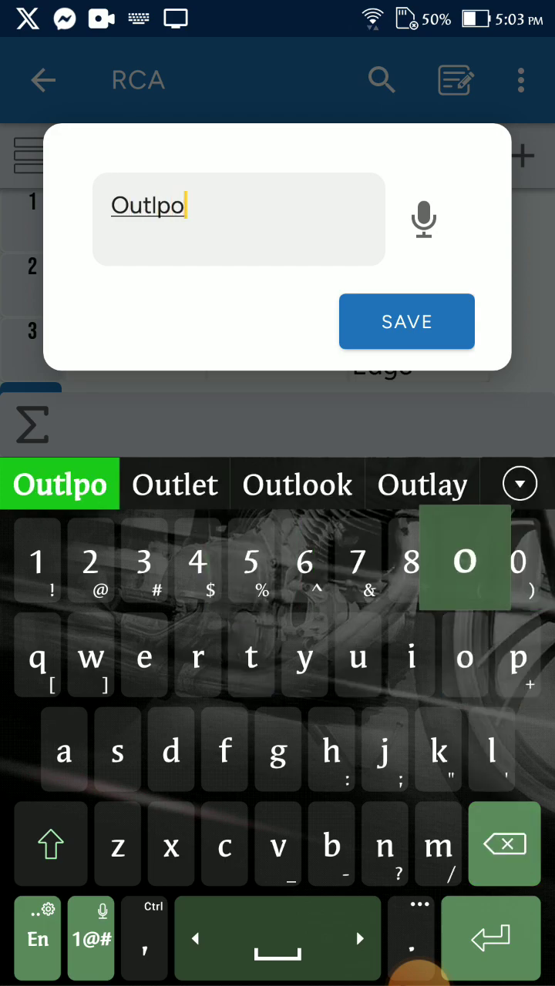
- Fill row 1's second and third cells with Outlook and PowerPoint
key("BackSpace")
key("BackSpace")
type("ook")
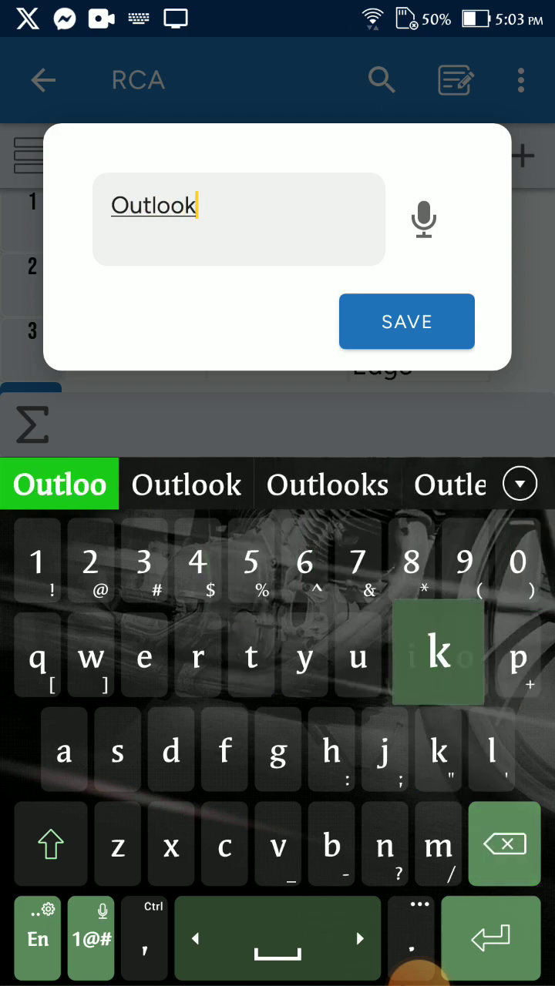
key("Return")
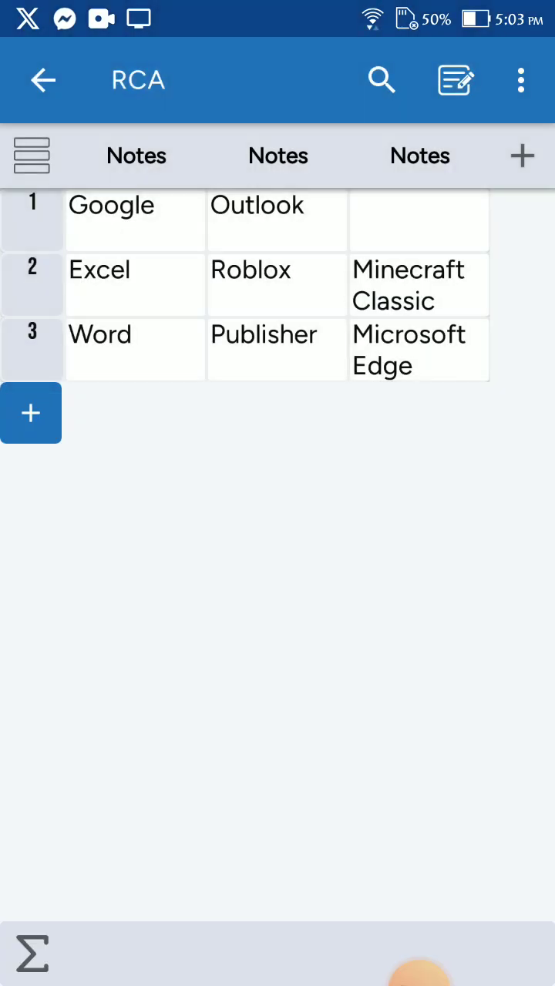
left_click(420, 219)
type("P")
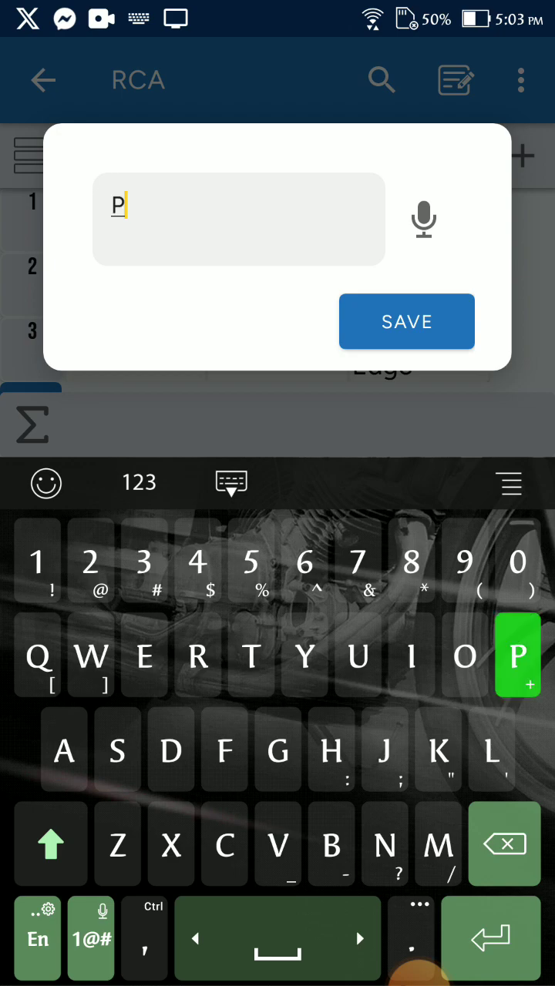
type("owet")
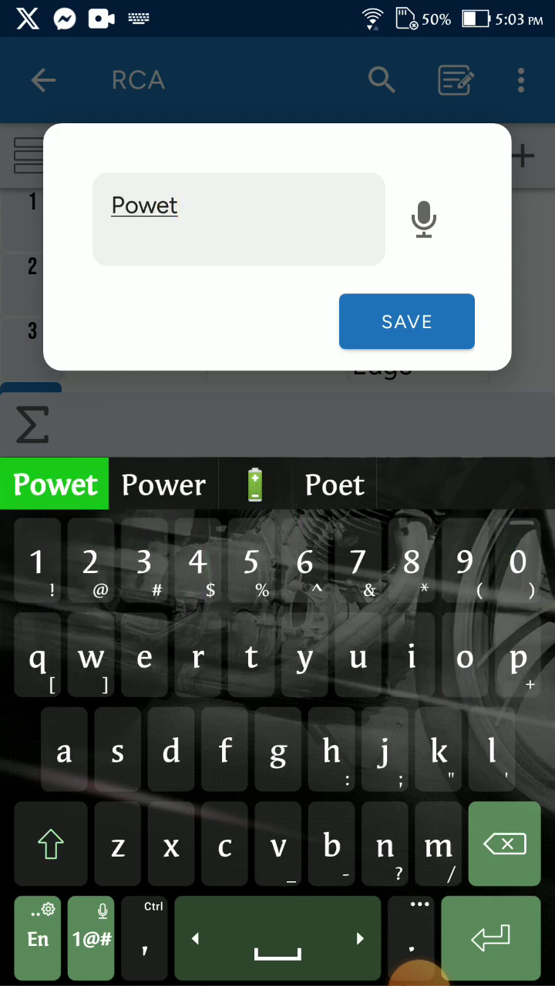
key("BackSpace")
type("rPo")
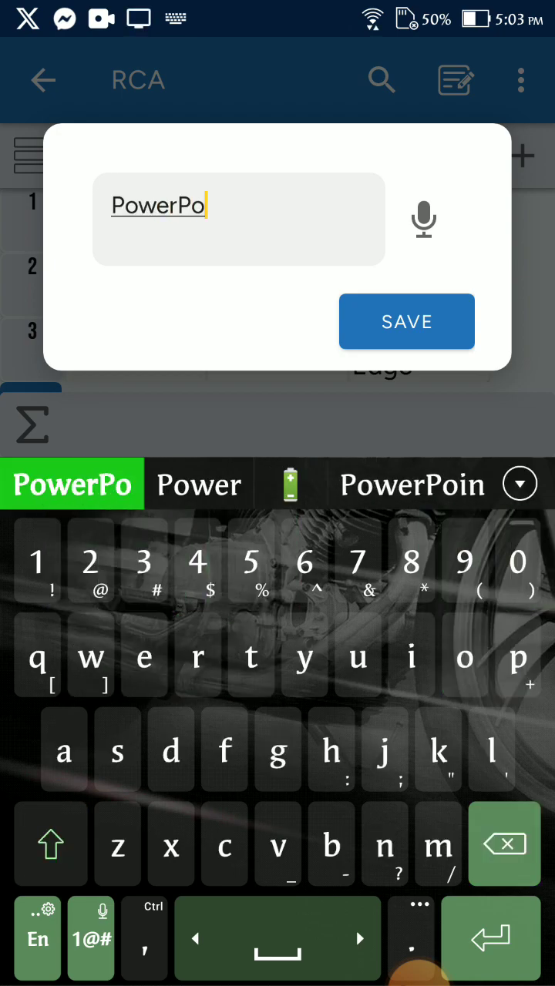
type("int")
key("Return")
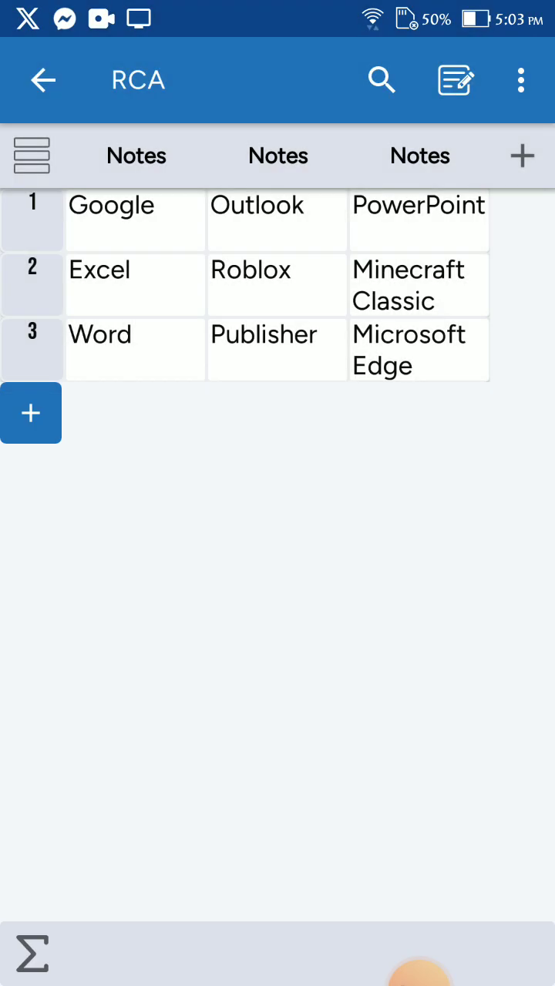
left_click(418, 973)
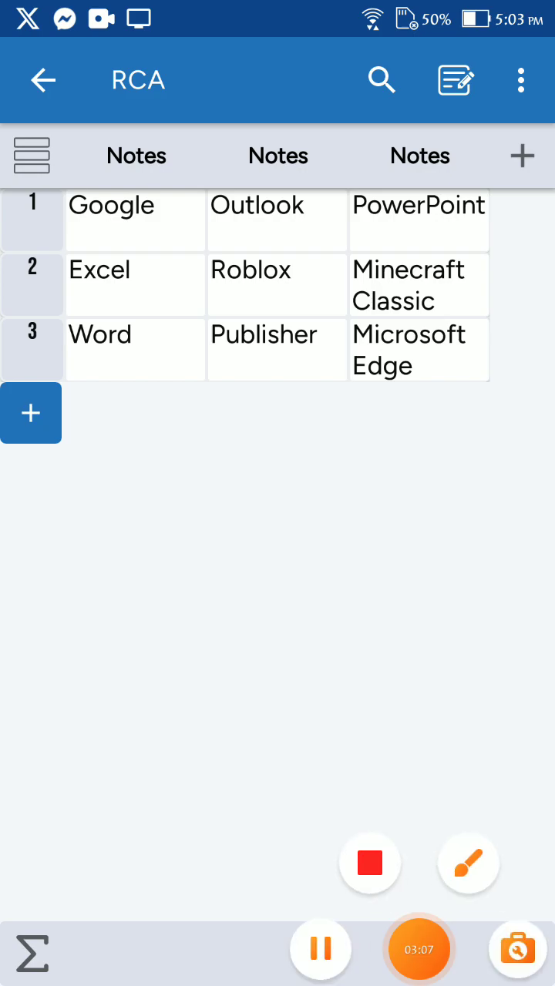